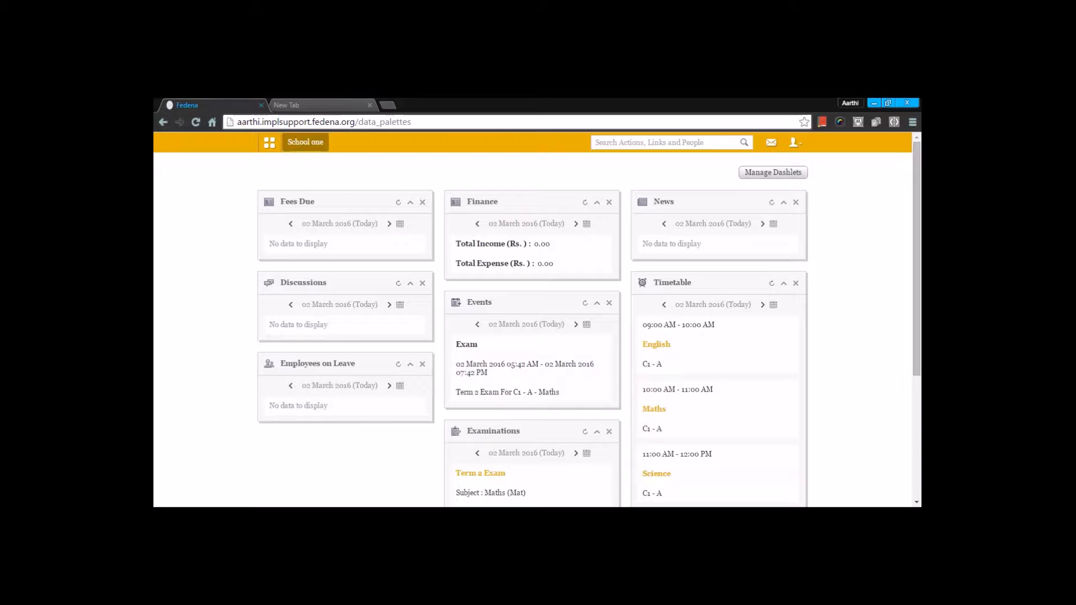
# Step: Open the list of employee leave types in the Human Resource settings
pyautogui.click(269, 142)
pyautogui.click(541, 169)
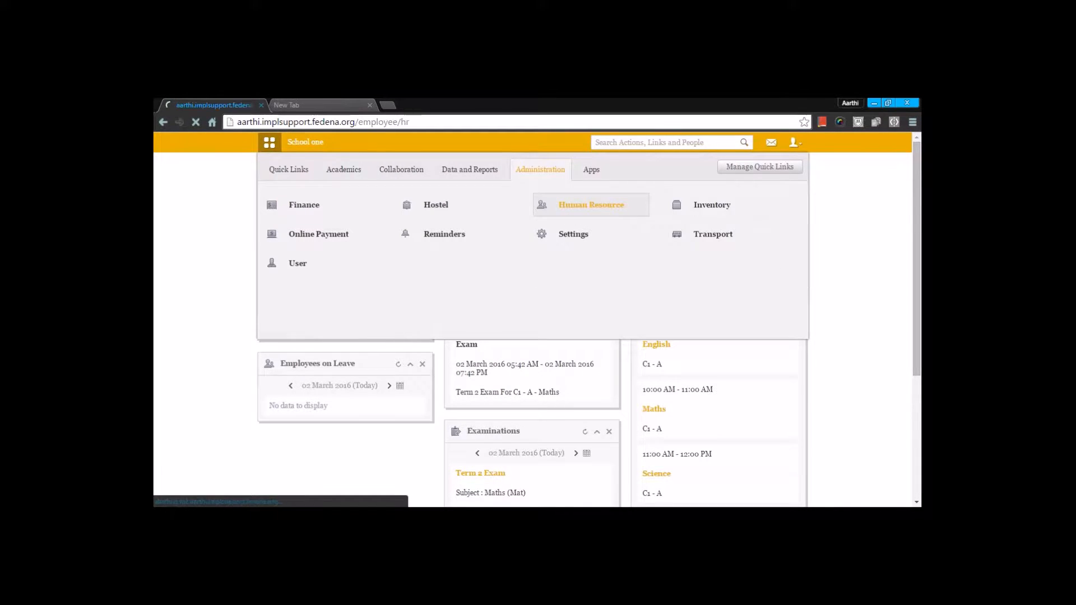
pyautogui.scroll(-5, 504, 225)
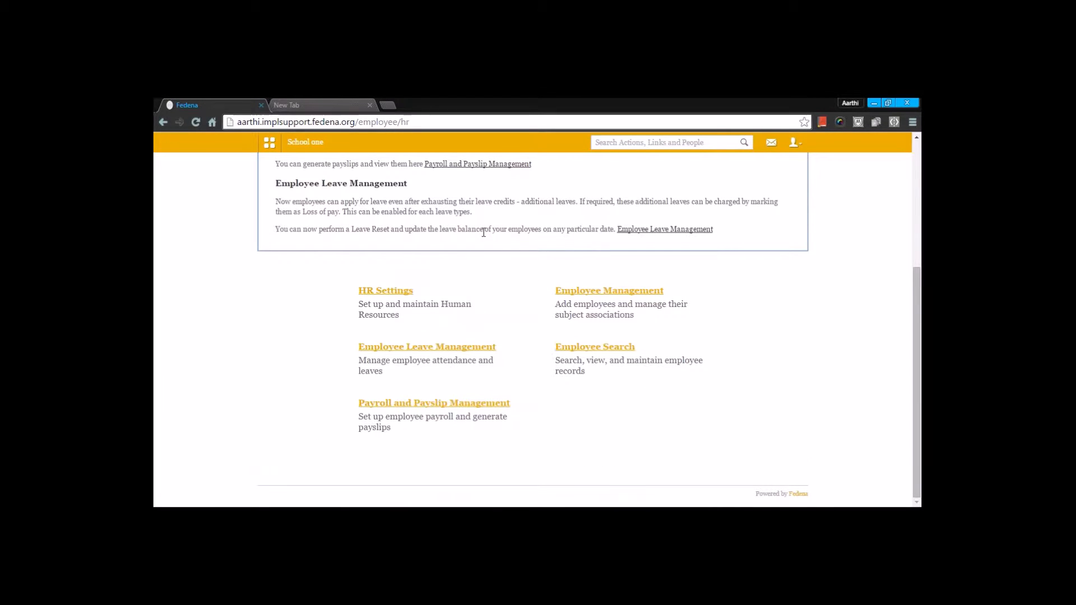
pyautogui.click(372, 292)
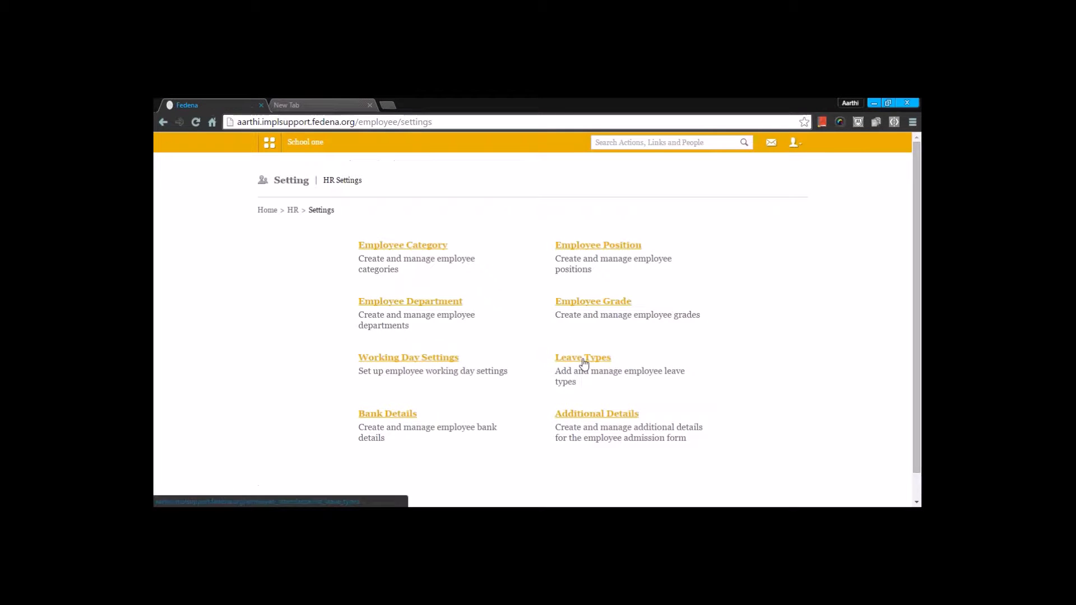
pyautogui.click(584, 363)
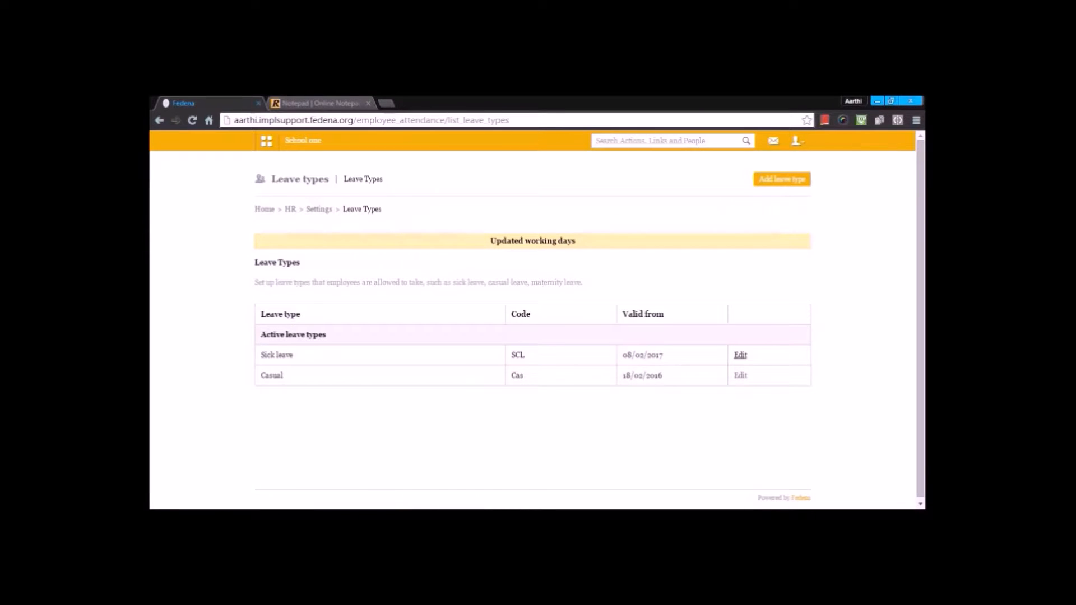
# Step: Update the Sick leave type with all balance leaves allowed to carry forward
pyautogui.click(741, 356)
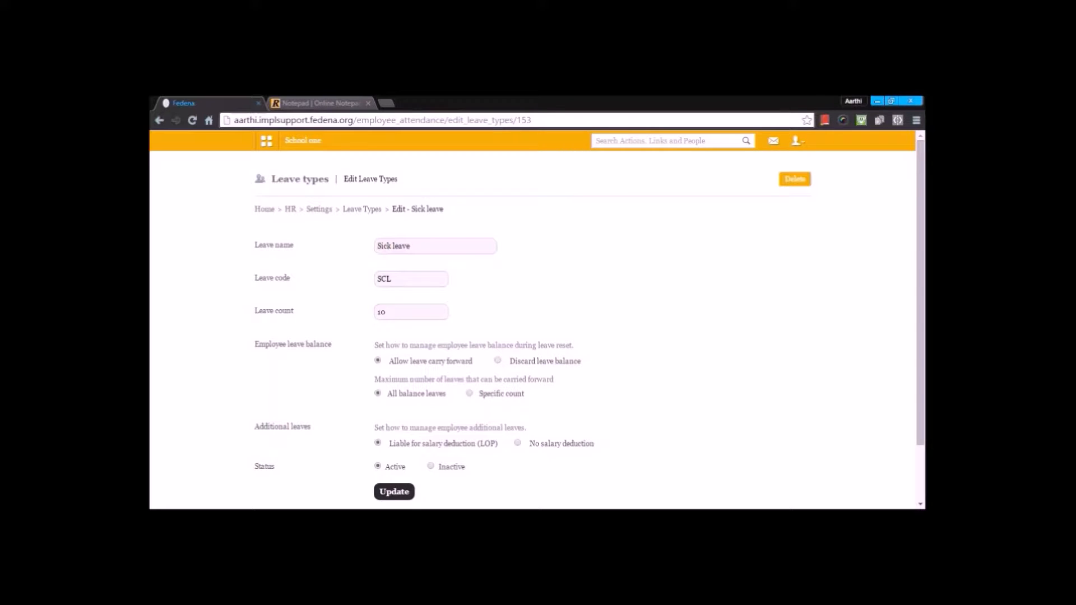
pyautogui.click(471, 394)
pyautogui.click(378, 393)
pyautogui.scroll(-1, 646, 428)
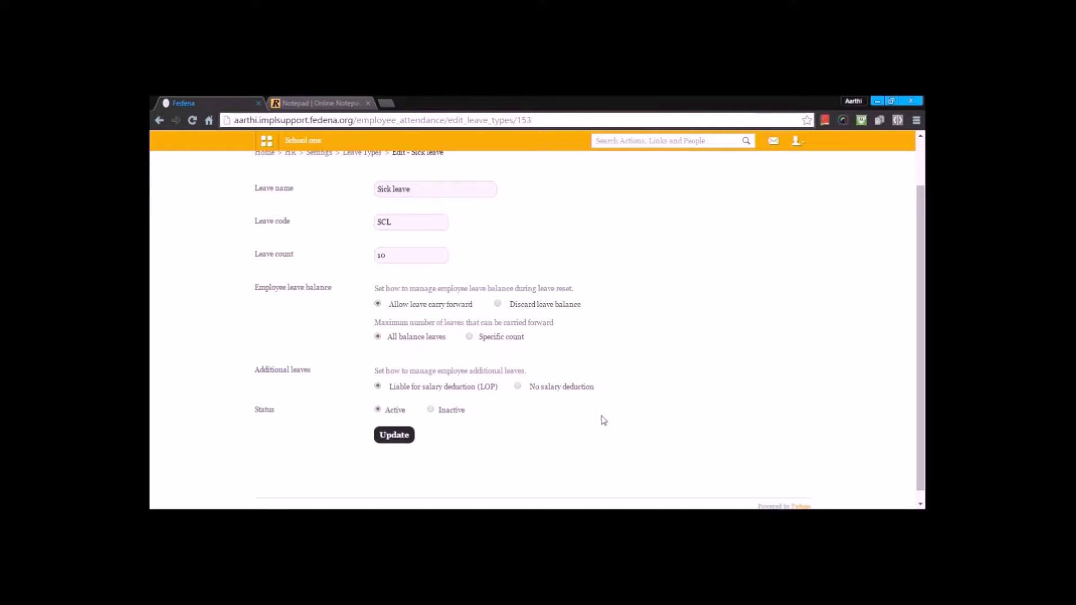
pyautogui.click(387, 443)
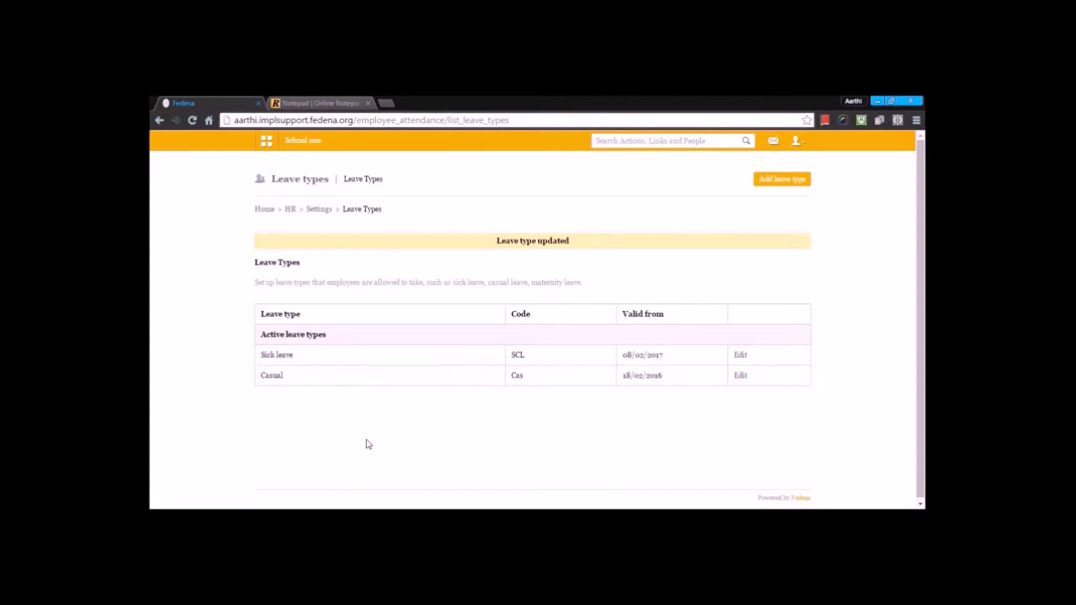
# Step: Open the attendance register under Employee Leave Management
pyautogui.click(319, 210)
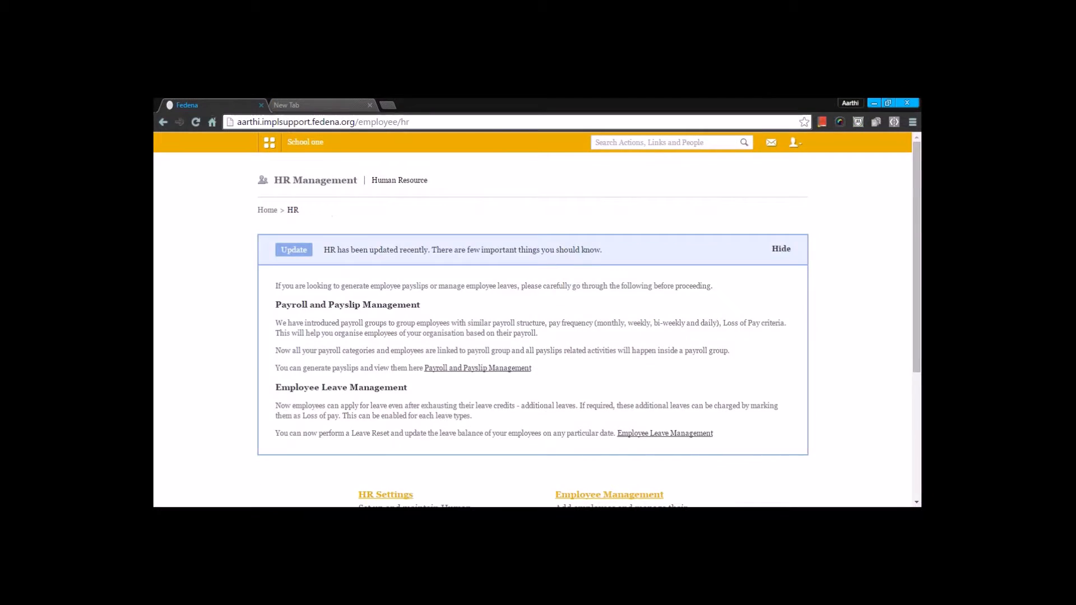
pyautogui.scroll(-4, 360, 233)
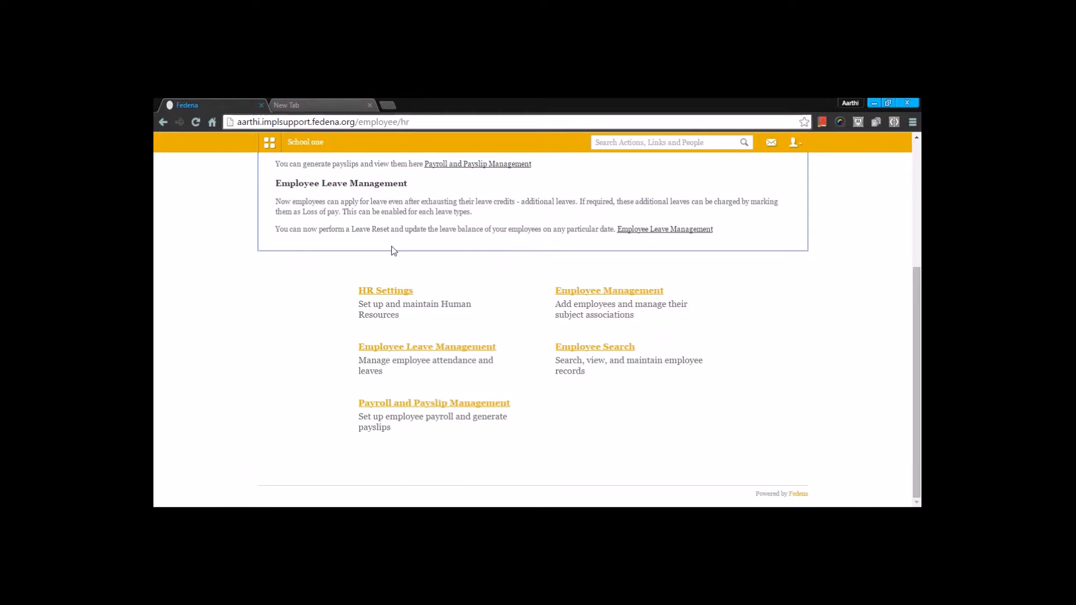
pyautogui.click(394, 350)
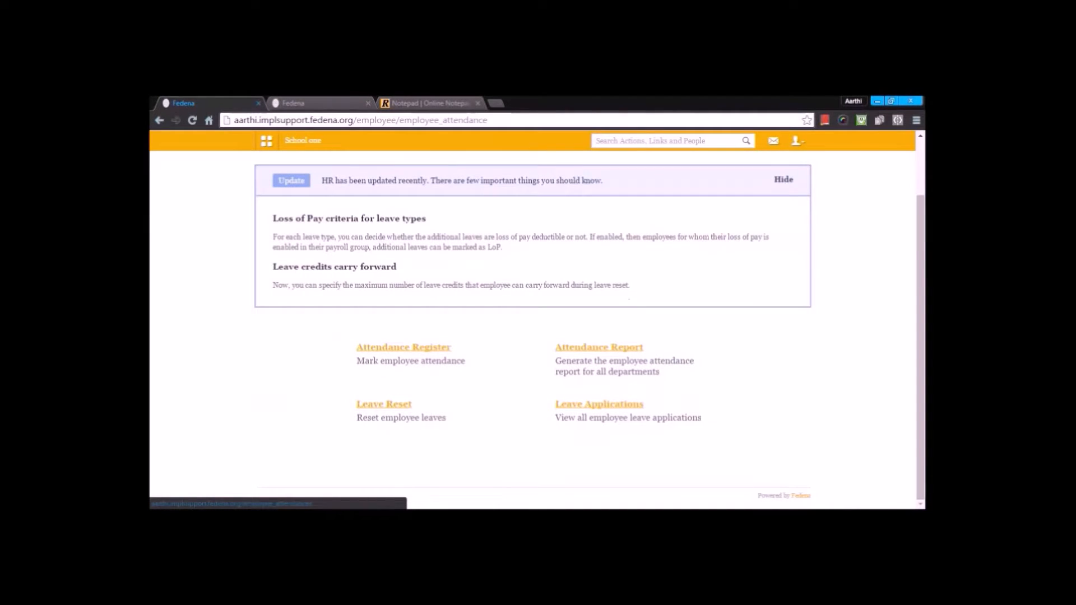
pyautogui.click(429, 351)
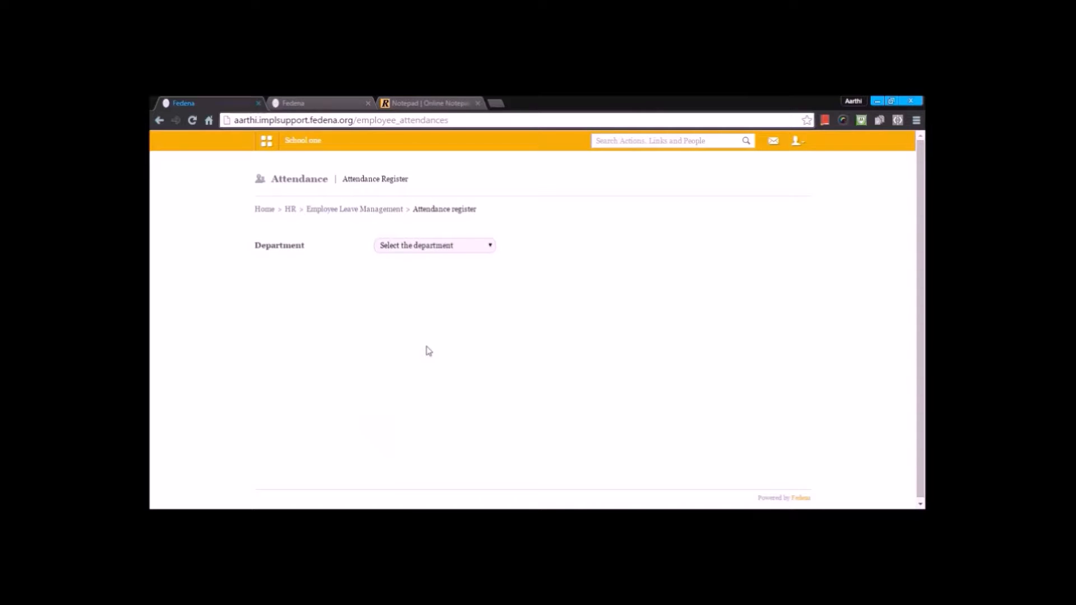
# Step: Display the attendance register for the English department and for the Maths department
pyautogui.click(427, 248)
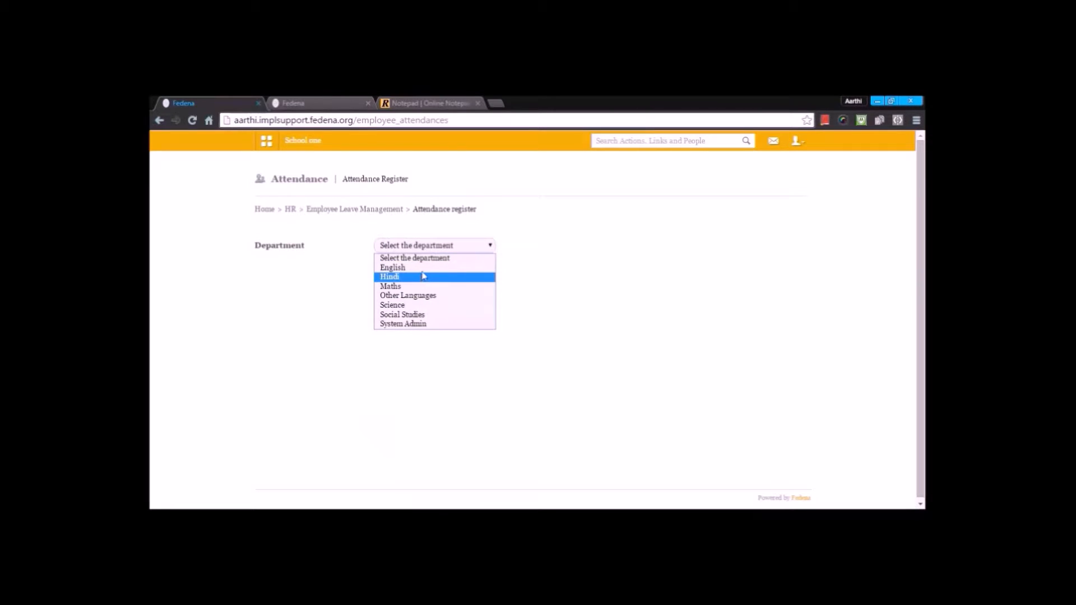
pyautogui.click(424, 270)
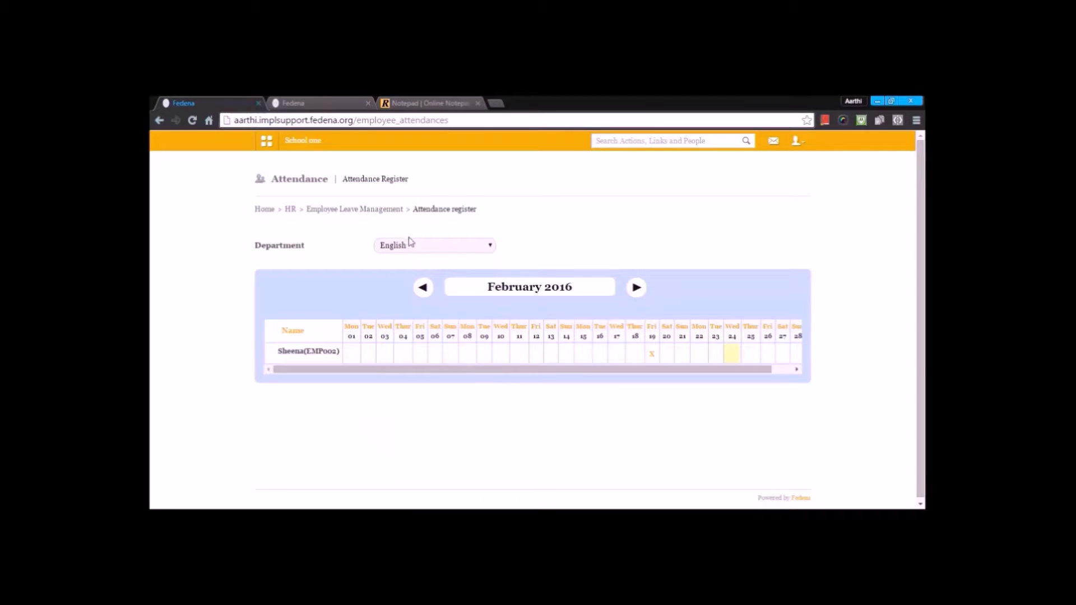
pyautogui.click(412, 245)
pyautogui.click(406, 288)
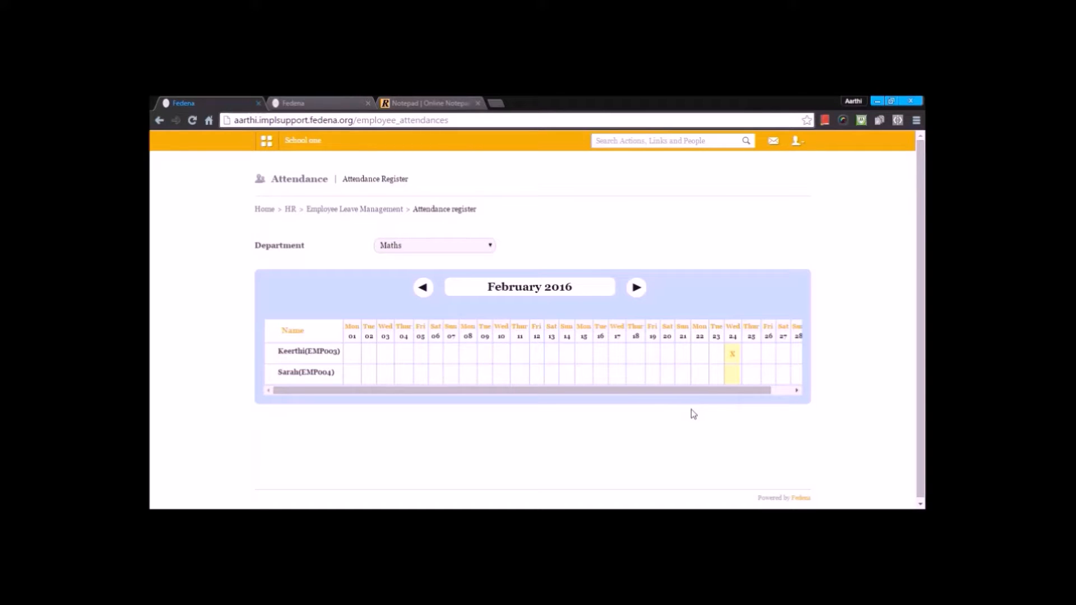
pyautogui.click(701, 377)
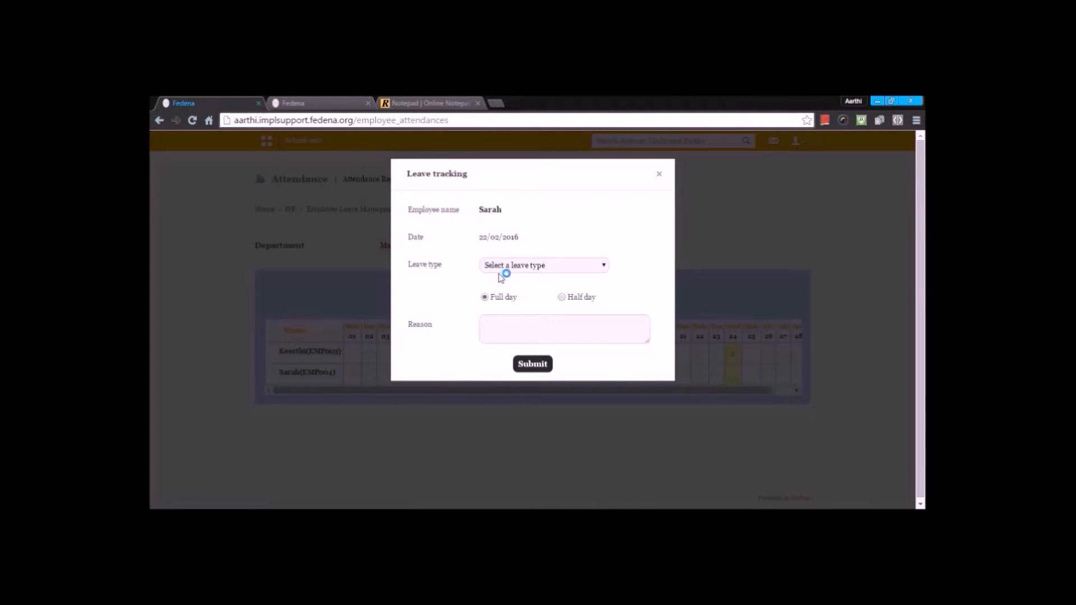
pyautogui.click(504, 267)
pyautogui.click(571, 288)
pyautogui.click(540, 326)
pyautogui.click(660, 175)
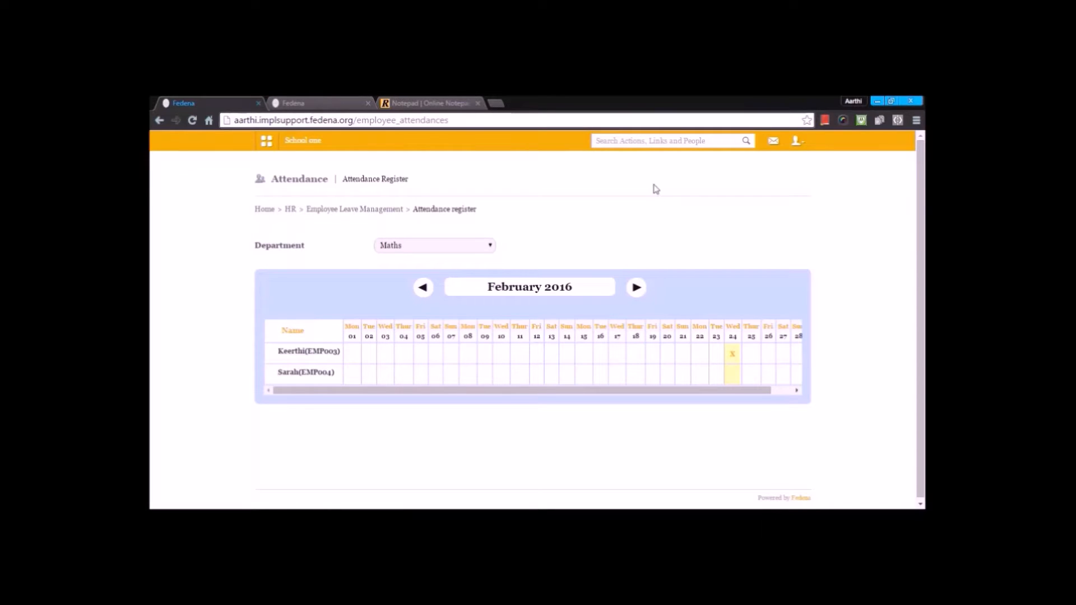
# Step: Open the employee attendance report under Employee Leave Management and look through its employee rows
pyautogui.click(390, 210)
pyautogui.scroll(-1, 445, 261)
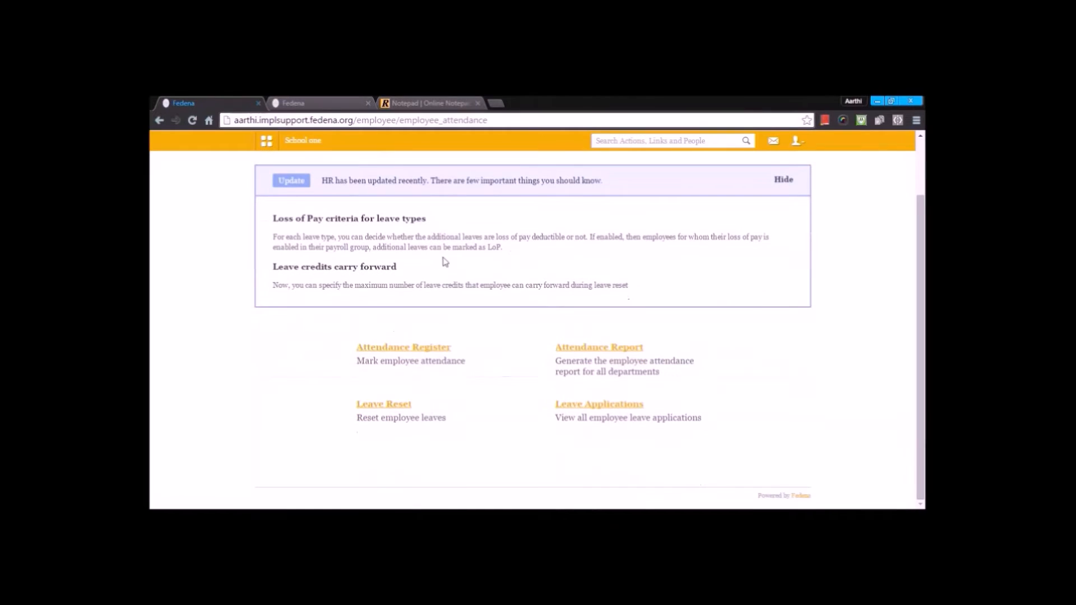
pyautogui.click(625, 352)
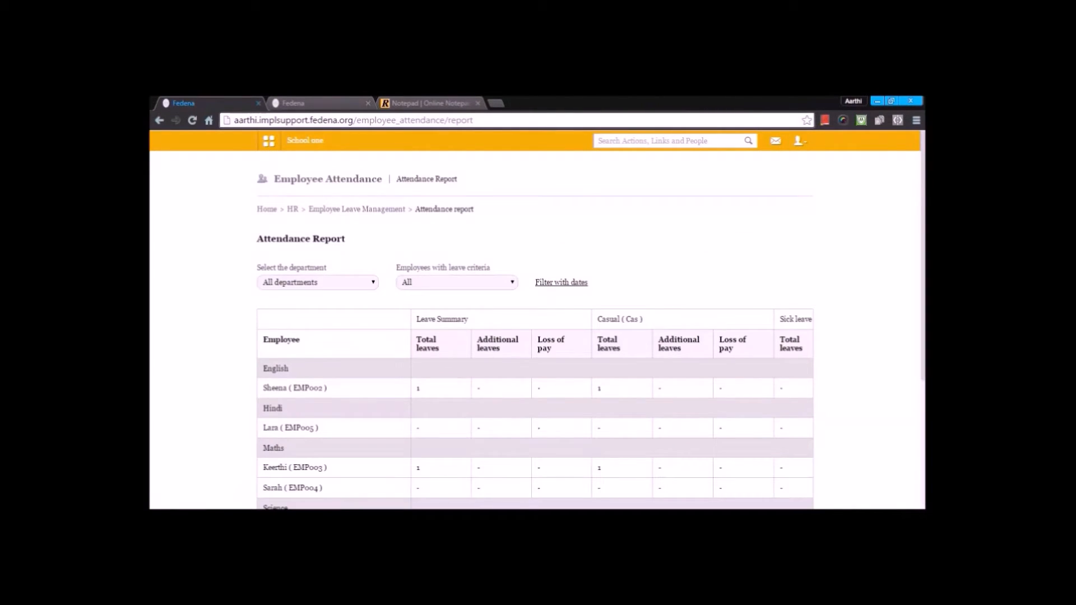
pyautogui.scroll(-2, 535, 336)
pyautogui.scroll(2, 560, 348)
# Step: Set the attendance report to all departments and all leave criteria, and review the employees' leave figures
pyautogui.click(367, 284)
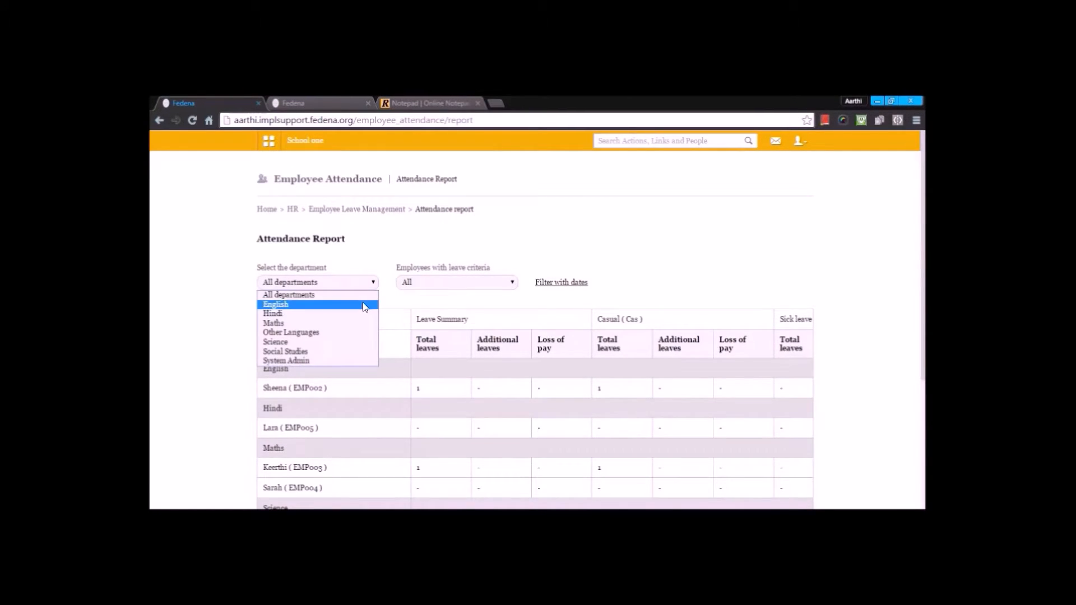
pyautogui.click(368, 295)
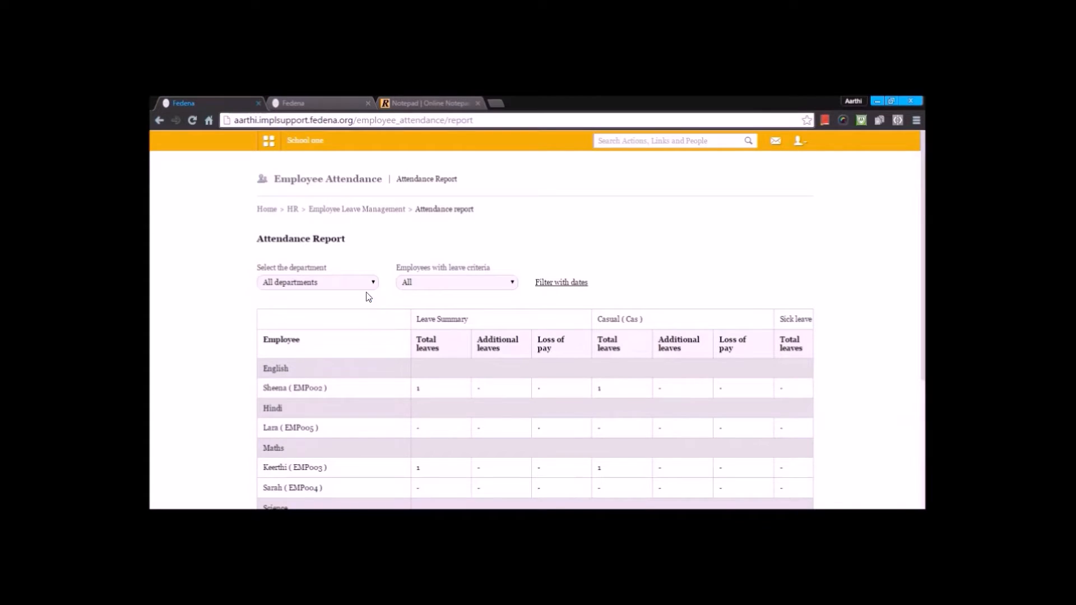
pyautogui.click(413, 282)
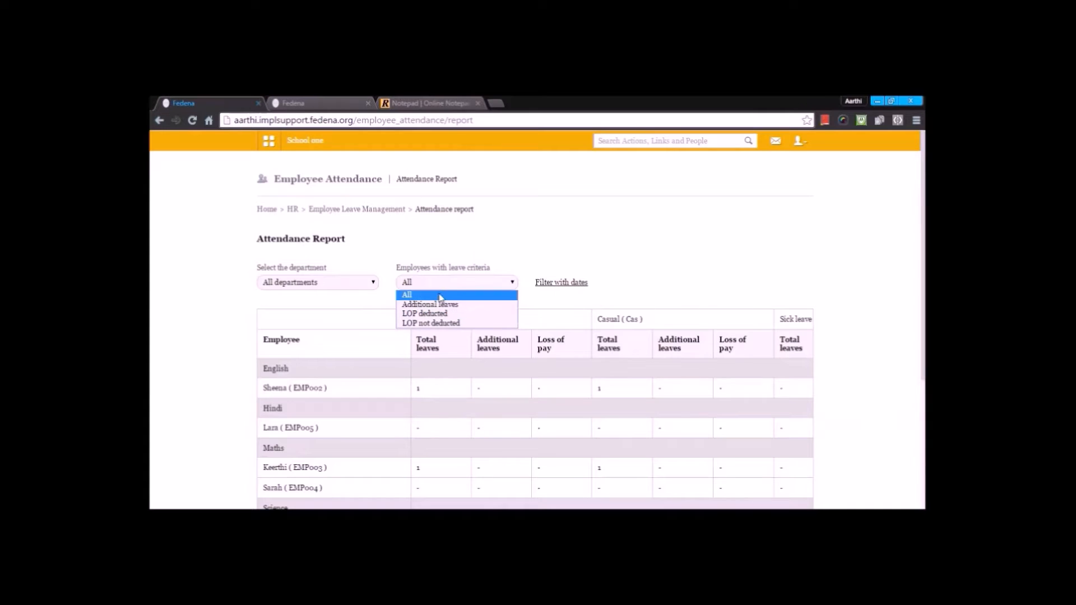
pyautogui.click(414, 295)
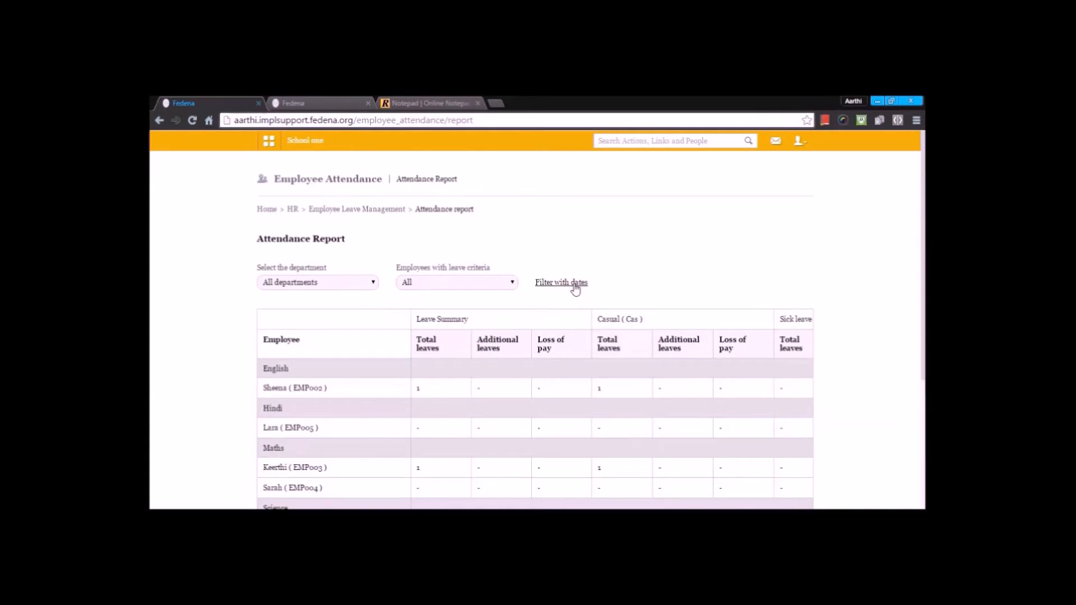
pyautogui.scroll(-3, 576, 288)
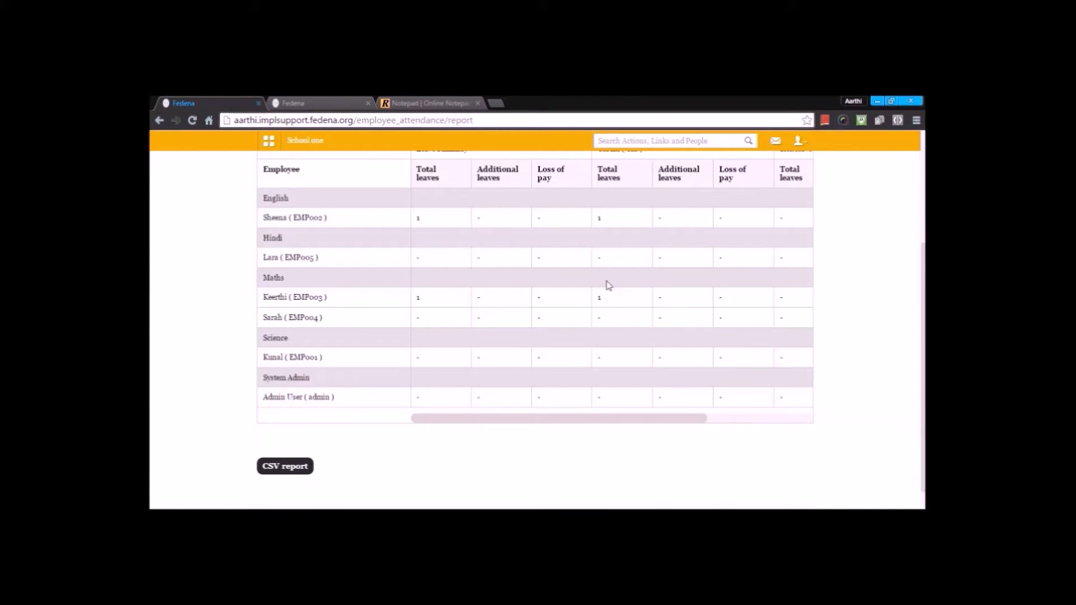
pyautogui.scroll(-1, 569, 306)
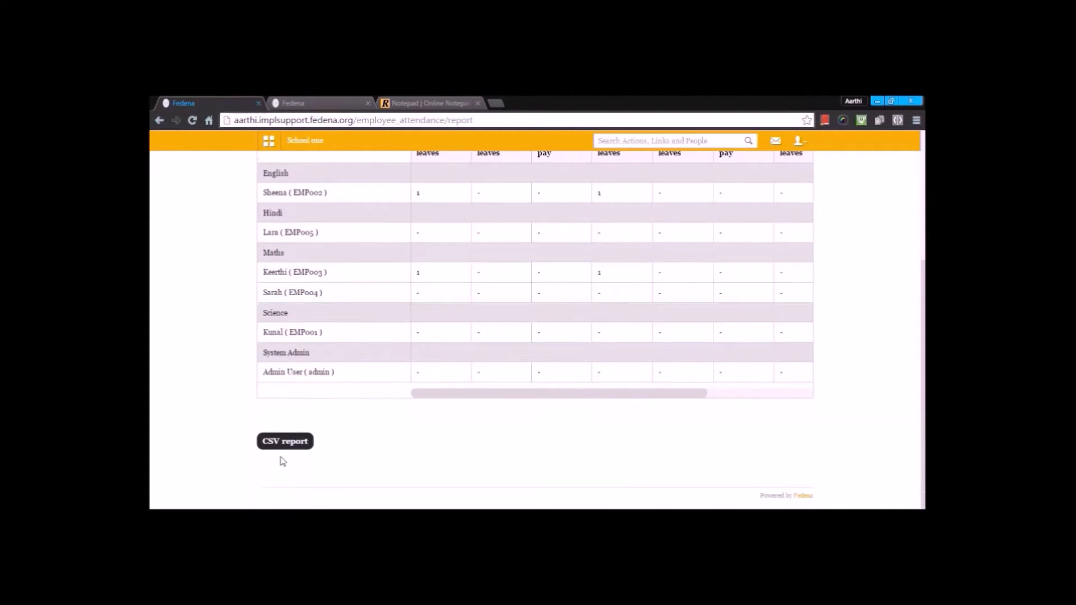
pyautogui.scroll(4, 294, 448)
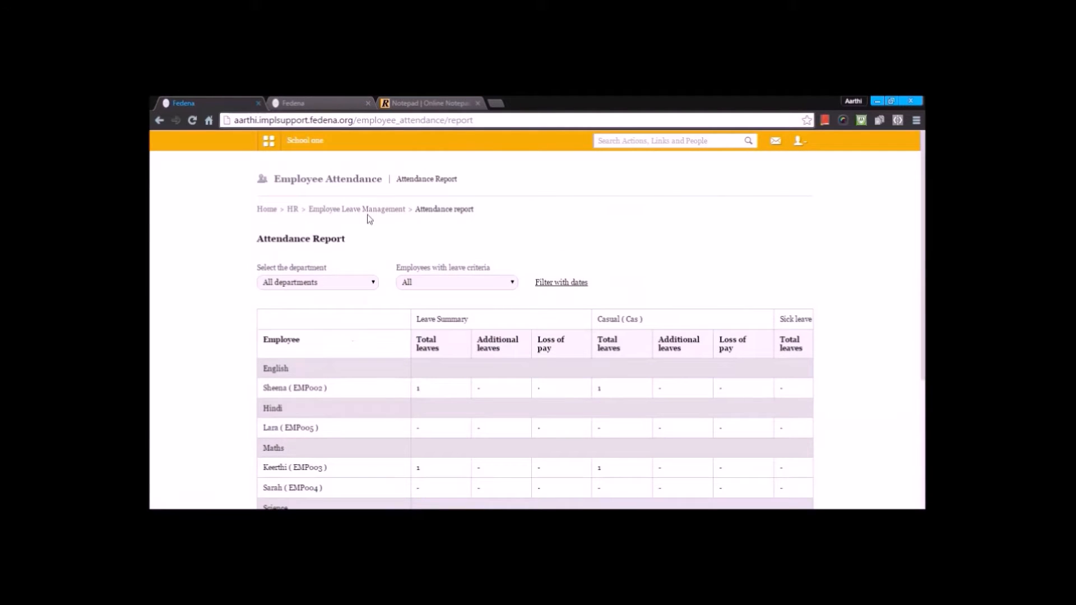
# Step: Open the leave reset settings and review the options for employees with non-deducted LOP leaves
pyautogui.click(369, 209)
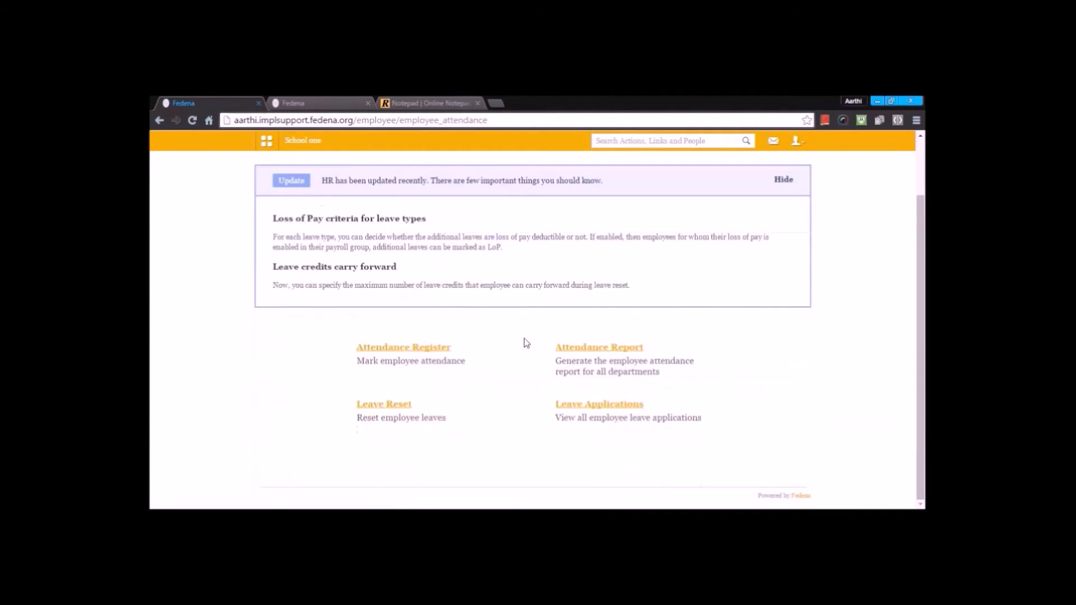
pyautogui.click(400, 408)
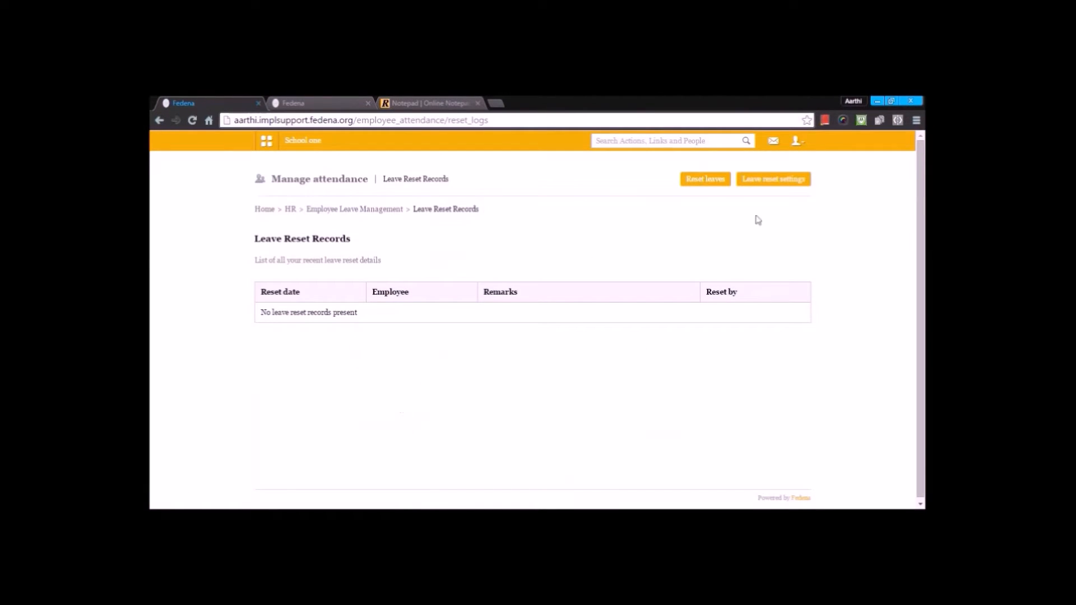
pyautogui.click(795, 188)
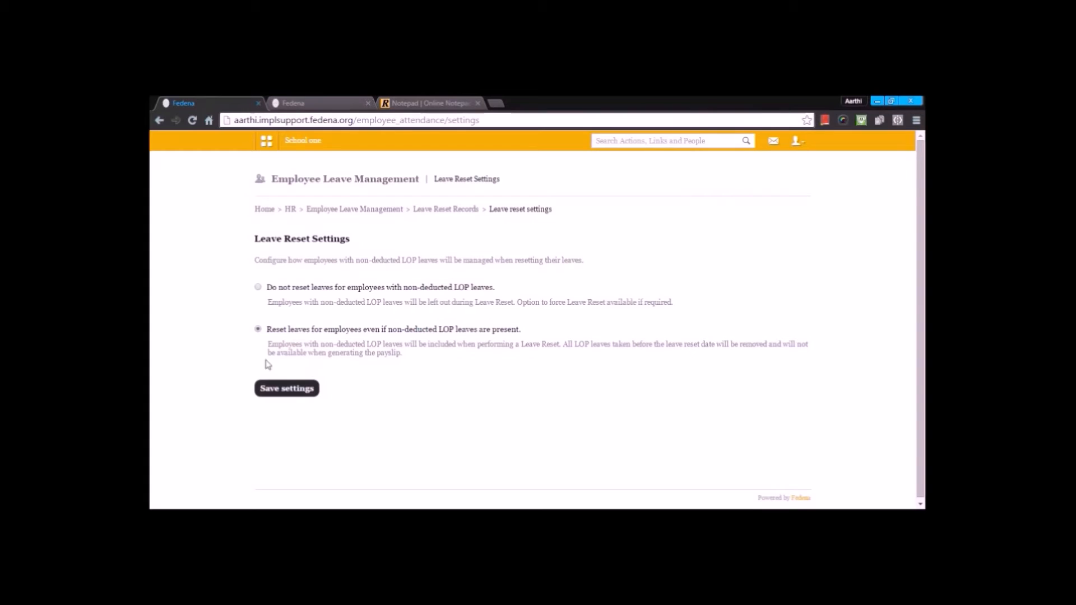
# Step: Open the Reset Leaves page and list the employees of the English department
pyautogui.click(464, 212)
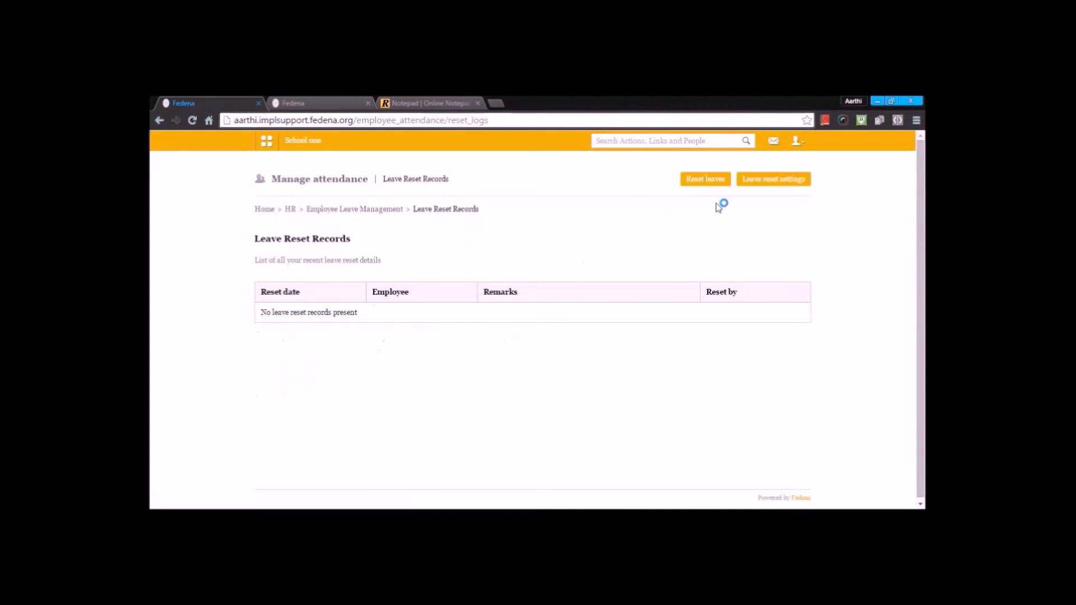
pyautogui.click(705, 181)
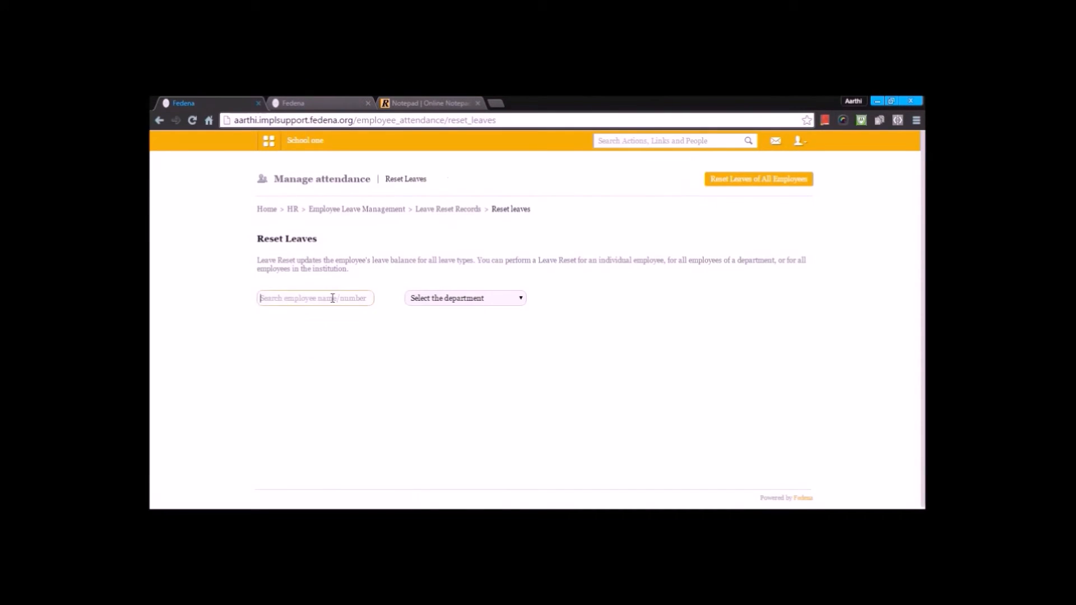
pyautogui.click(437, 300)
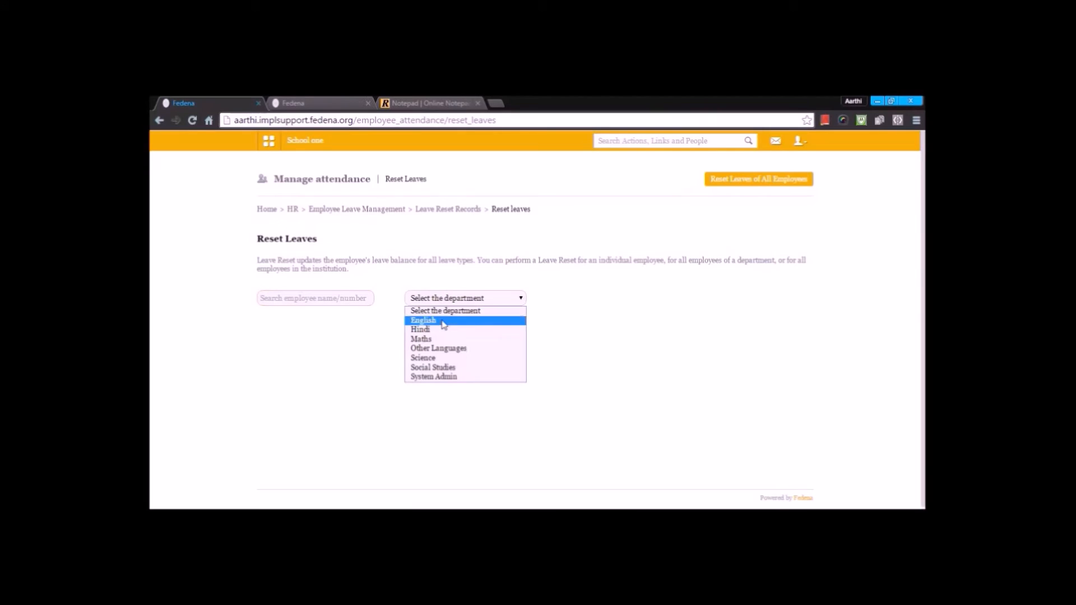
pyautogui.click(443, 321)
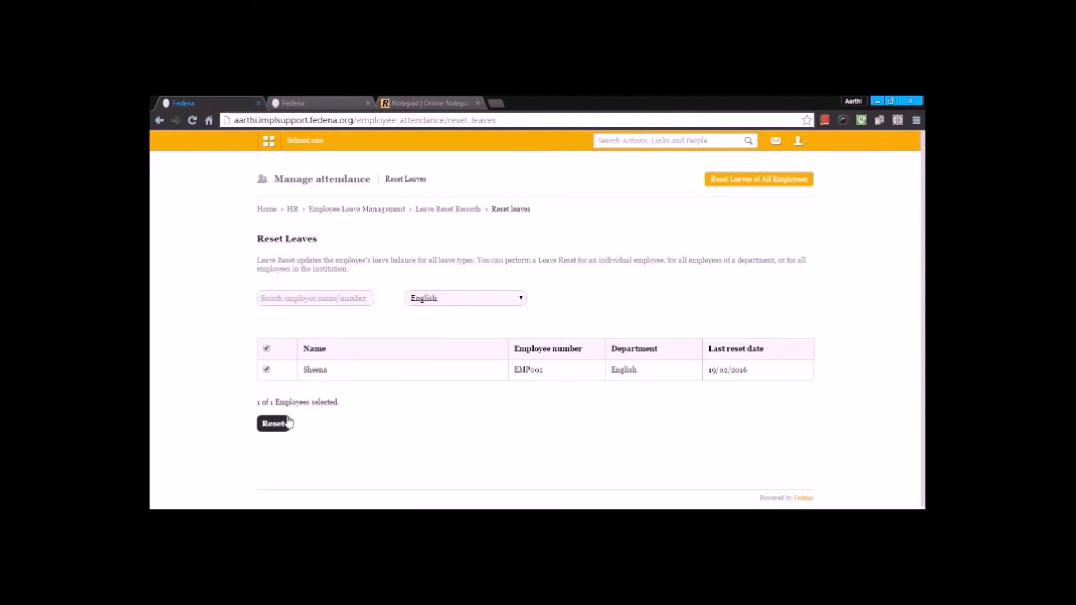
# Step: View the leave applications filtered to the English department and return to the school's home dashboard
pyautogui.click(365, 209)
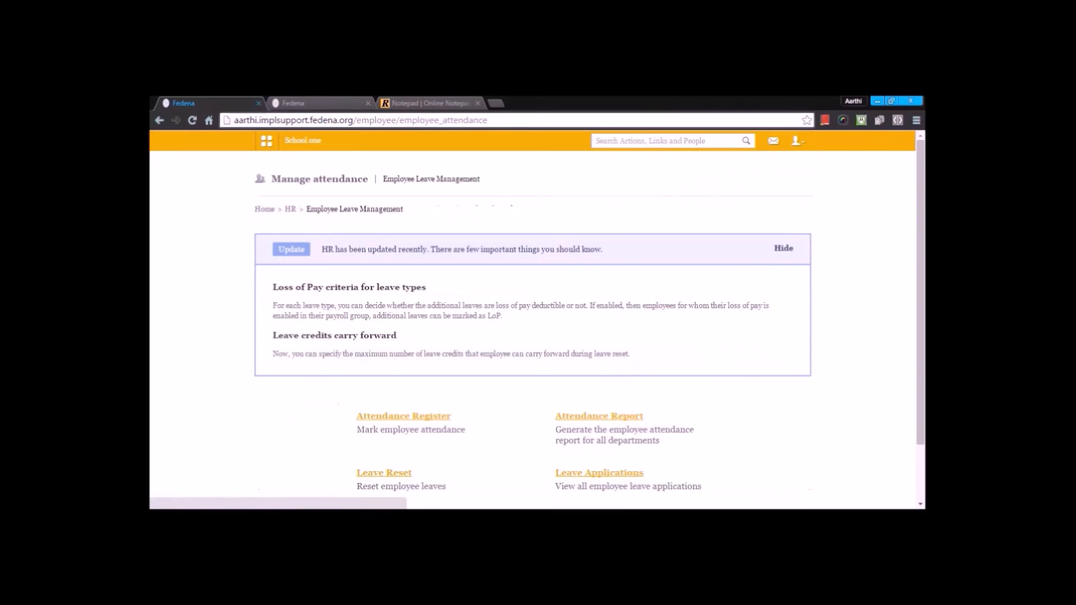
pyautogui.scroll(-2, 385, 432)
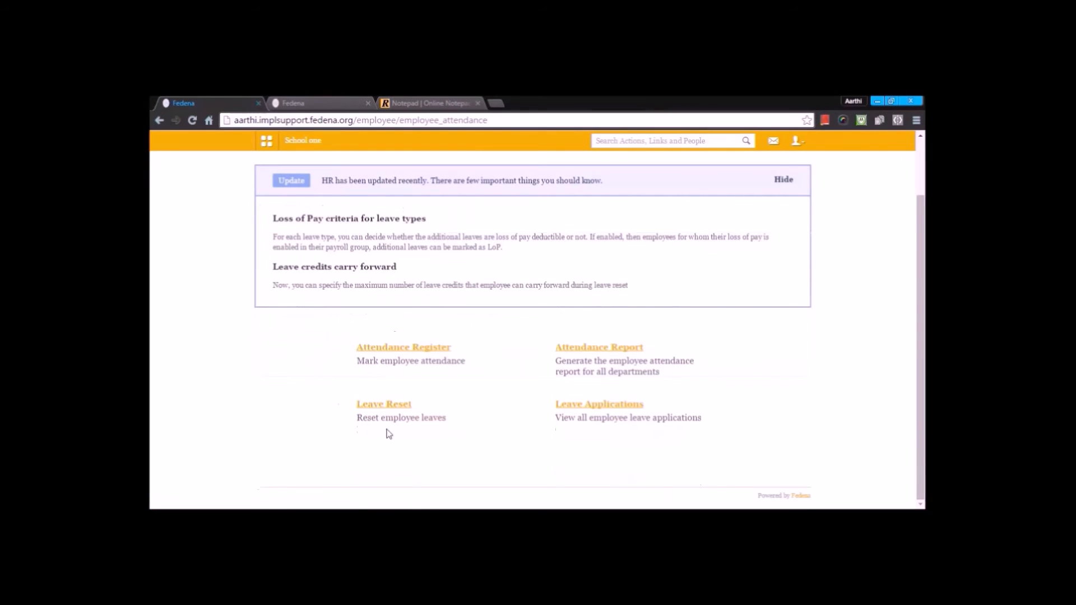
pyautogui.click(621, 408)
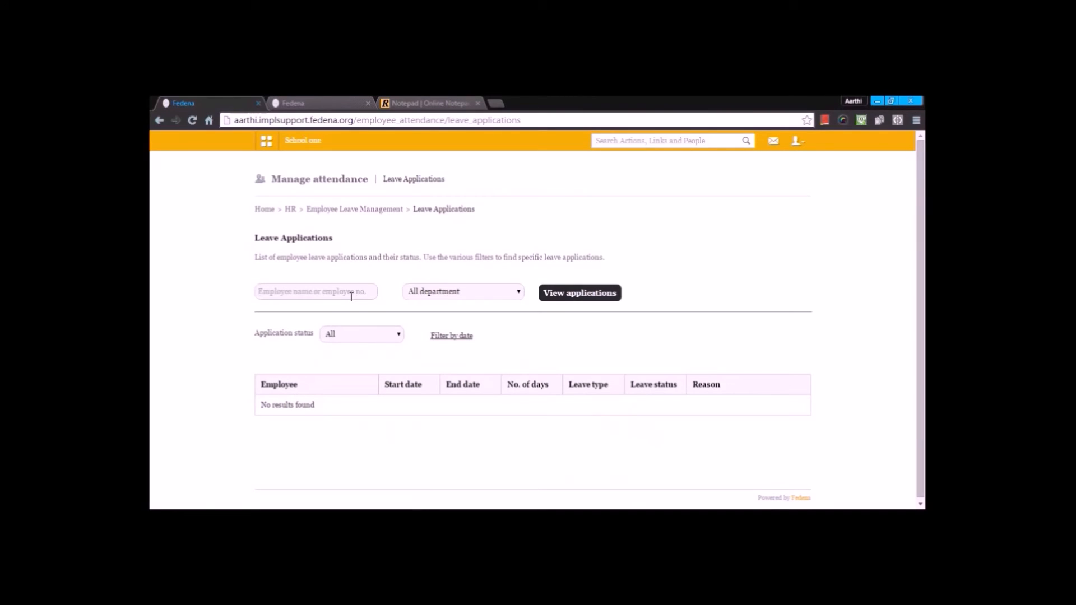
pyautogui.click(428, 292)
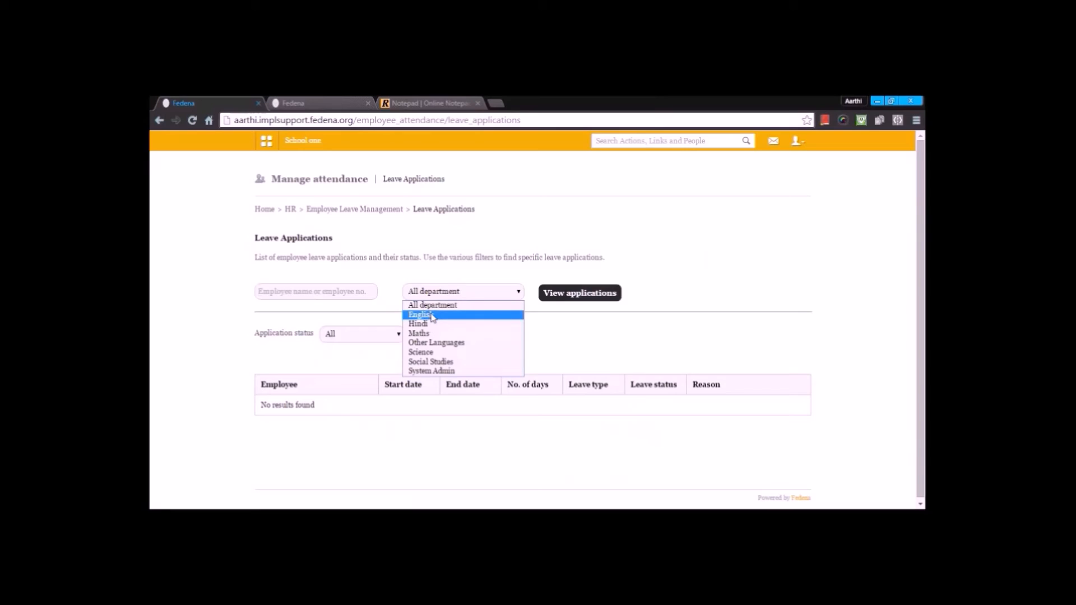
pyautogui.click(432, 317)
pyautogui.click(564, 295)
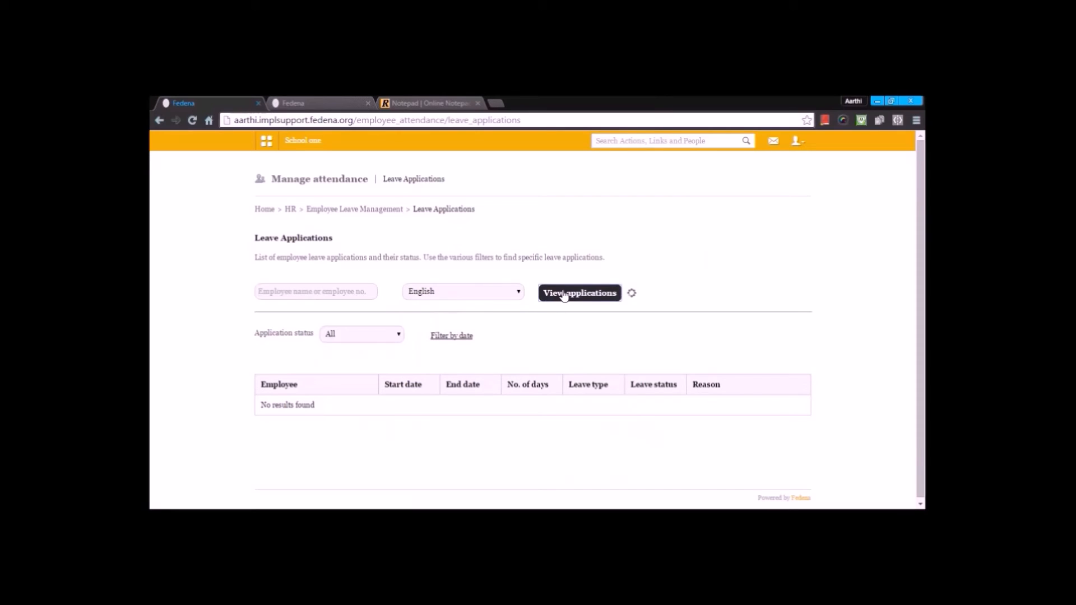
pyautogui.click(287, 293)
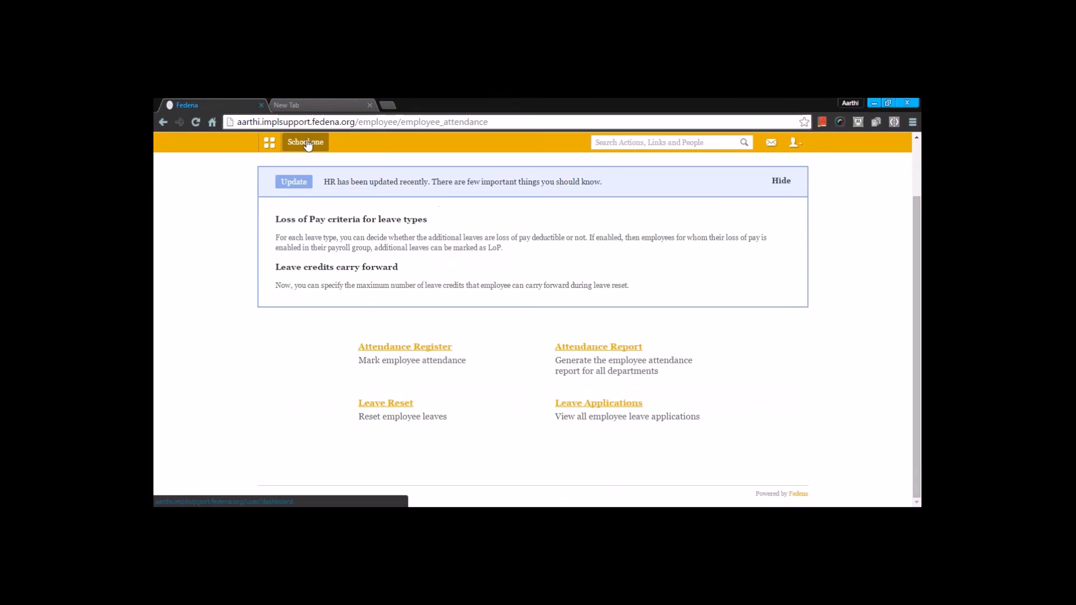
pyautogui.click(304, 144)
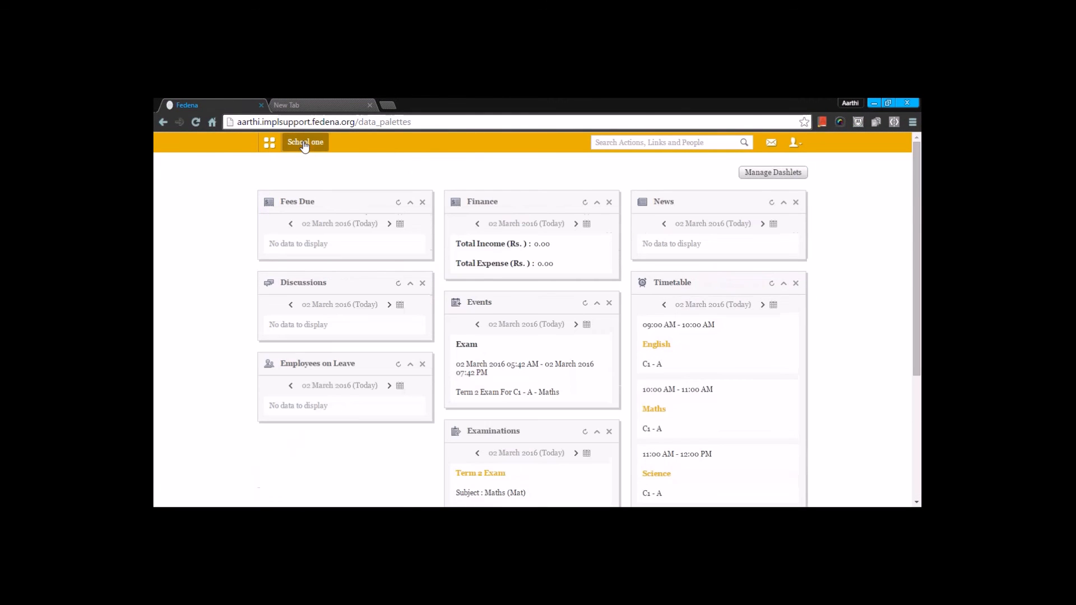